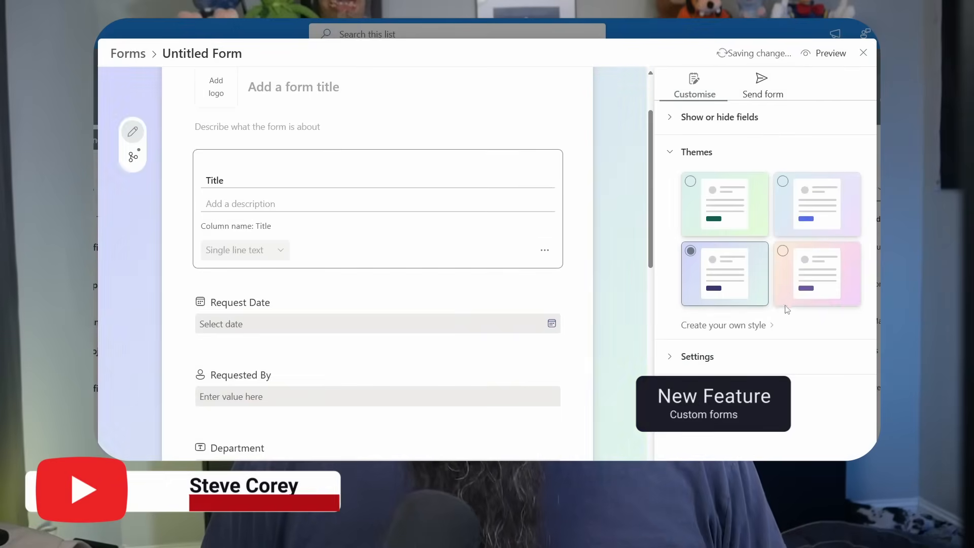
# Step: Peek at the custom style options, then reveal the form's response and notification settings
pyautogui.click(724, 325)
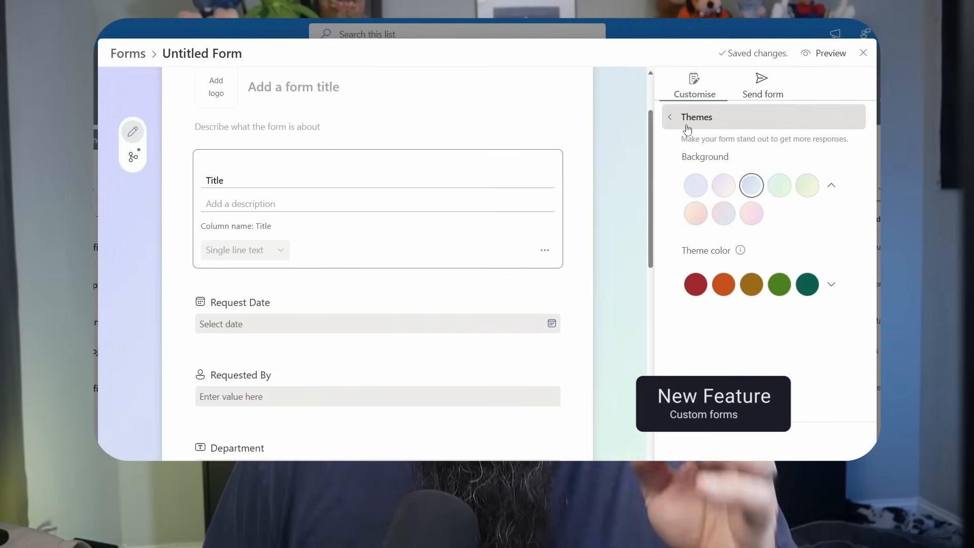
pyautogui.click(670, 116)
pyautogui.click(686, 153)
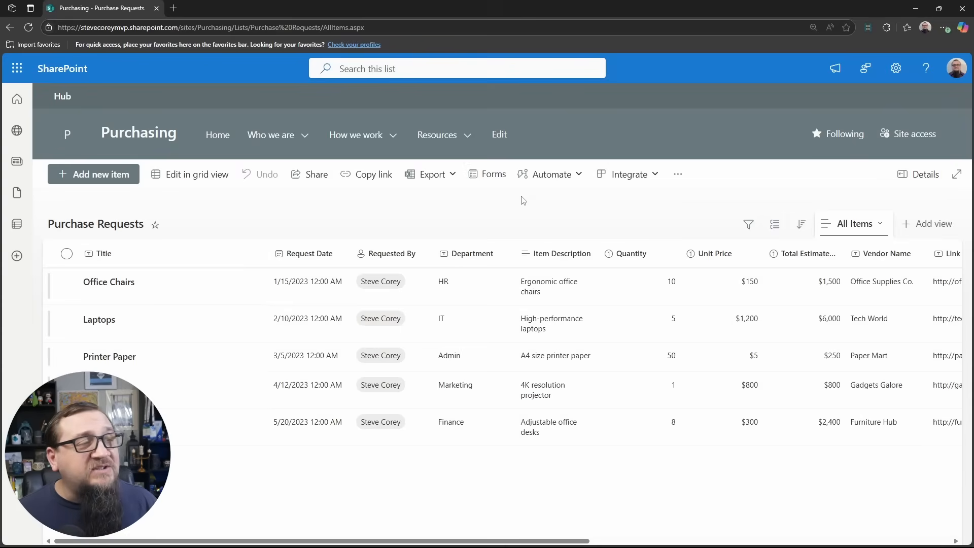
# Step: Start a new form for the Purchase Requests list from its empty forms gallery
pyautogui.click(487, 180)
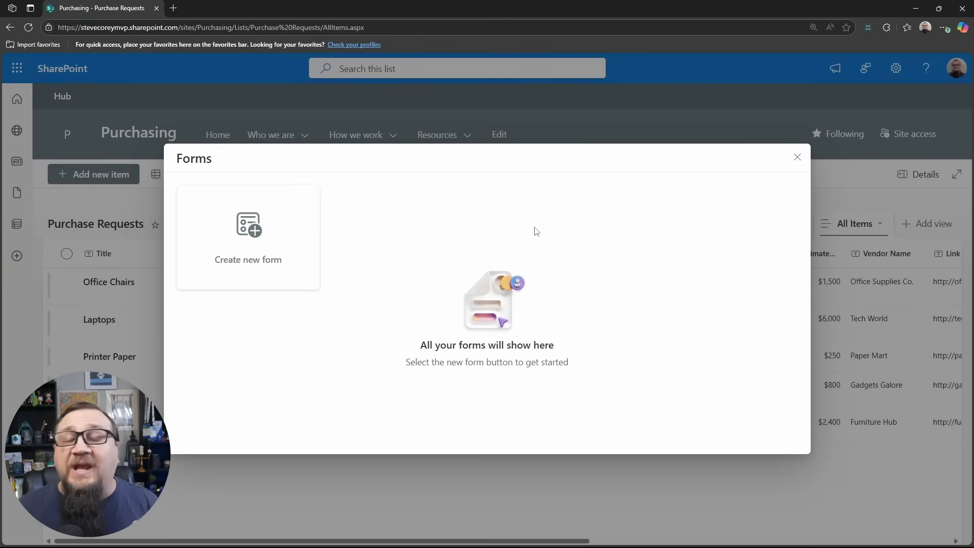
pyautogui.click(269, 243)
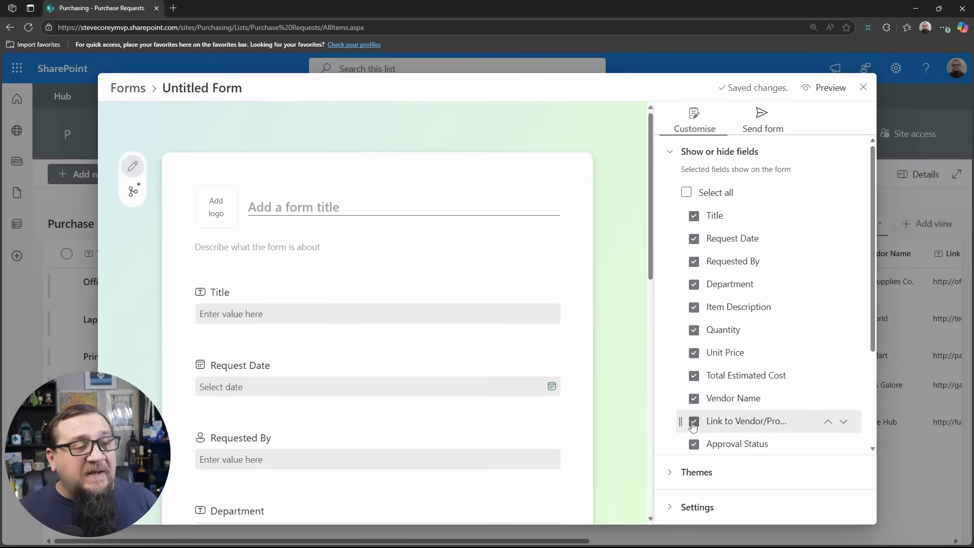
pyautogui.scroll(-2, 697, 379)
pyautogui.scroll(-2, 697, 358)
# Step: Hide Approval Status, Approved By, Approval Date, Purchase Status, Purchase Order Number and Notes/Comments from the form
pyautogui.click(694, 342)
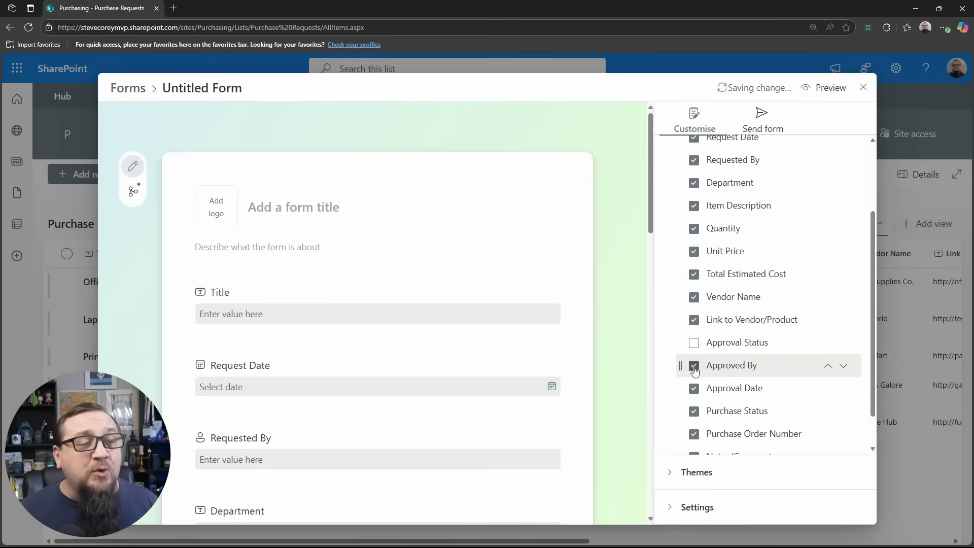
pyautogui.click(694, 365)
pyautogui.click(694, 388)
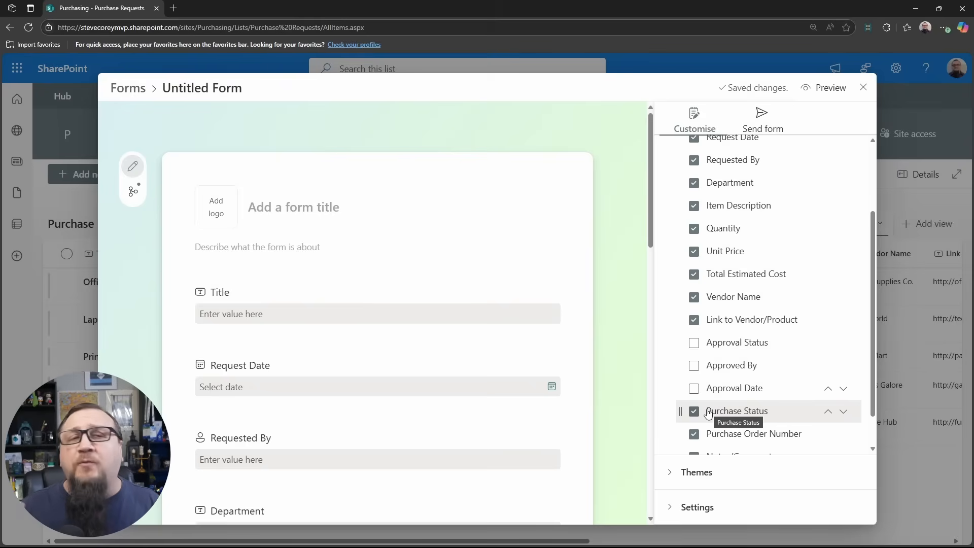
pyautogui.scroll(-1, 710, 413)
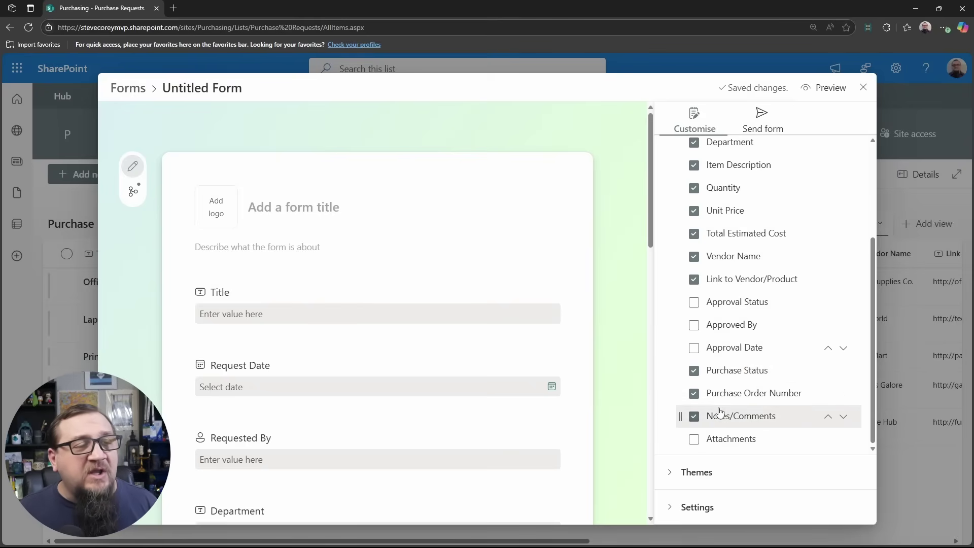
pyautogui.click(694, 370)
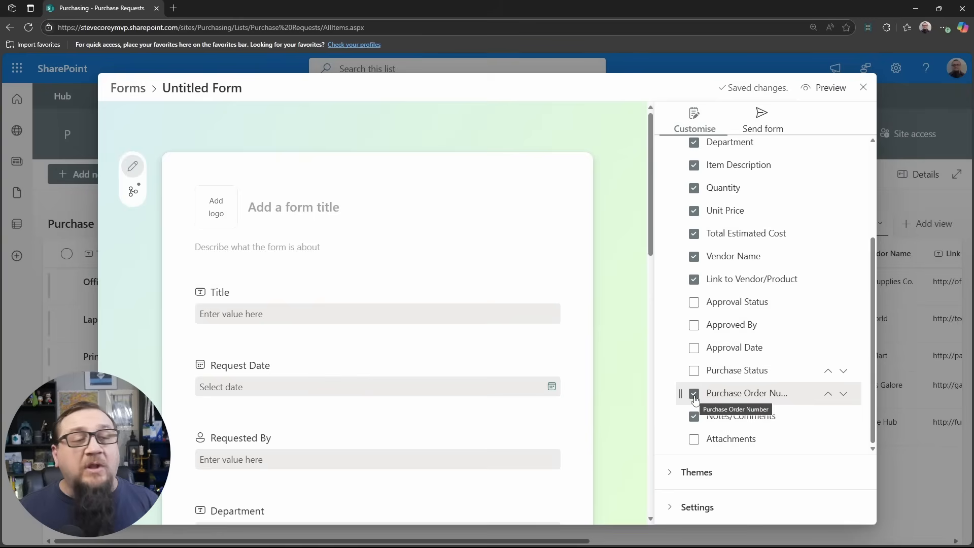
pyautogui.click(694, 394)
pyautogui.click(694, 416)
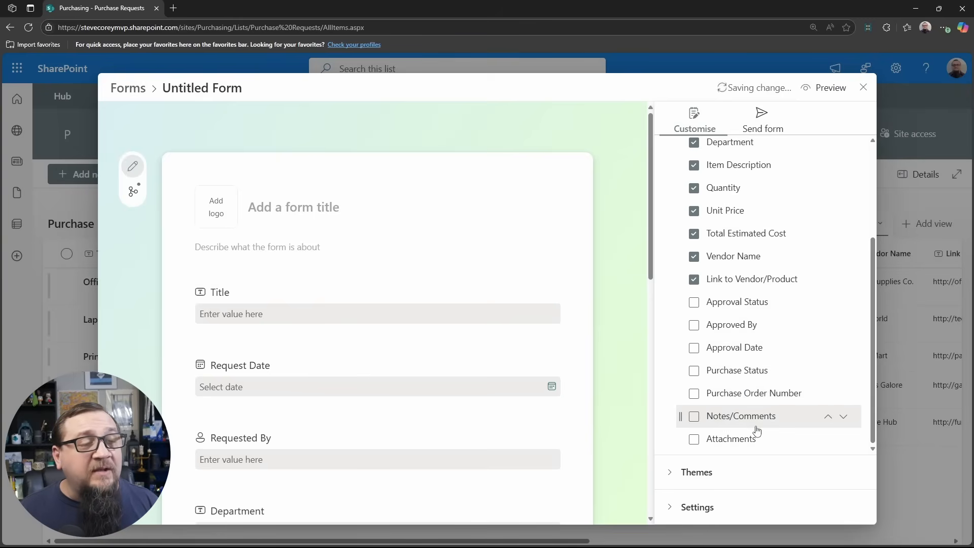
pyautogui.scroll(5, 738, 417)
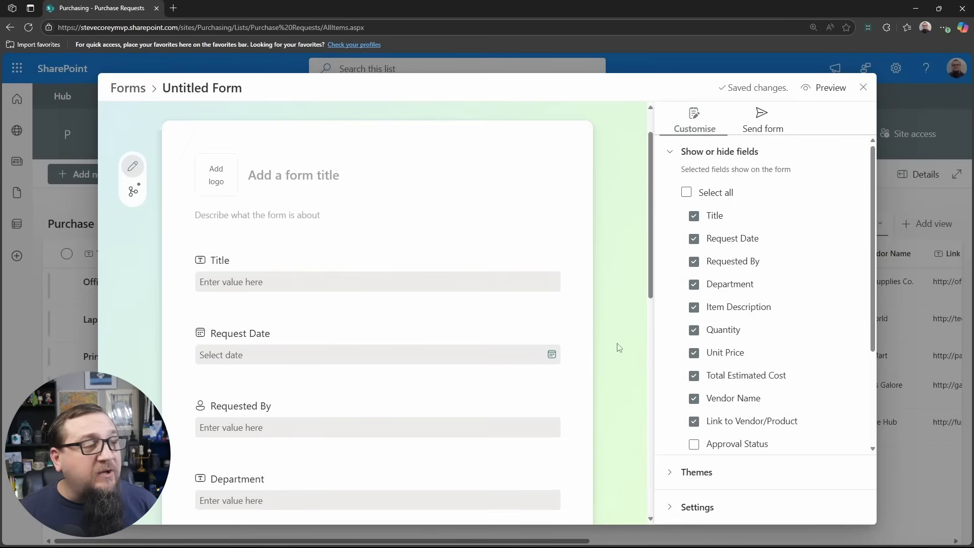
pyautogui.scroll(-5, 625, 345)
pyautogui.scroll(-3, 625, 345)
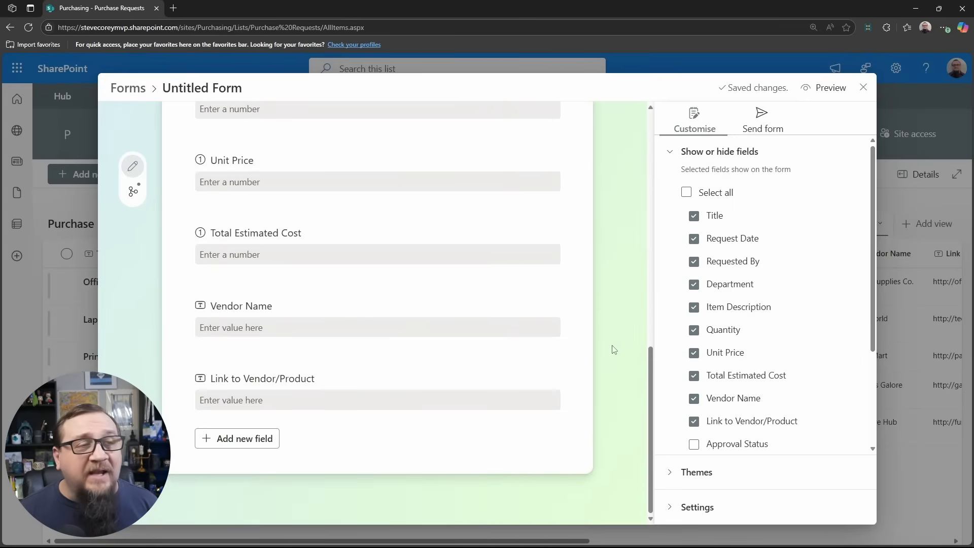
pyautogui.scroll(5, 612, 350)
pyautogui.scroll(3, 613, 335)
pyautogui.scroll(3, 612, 320)
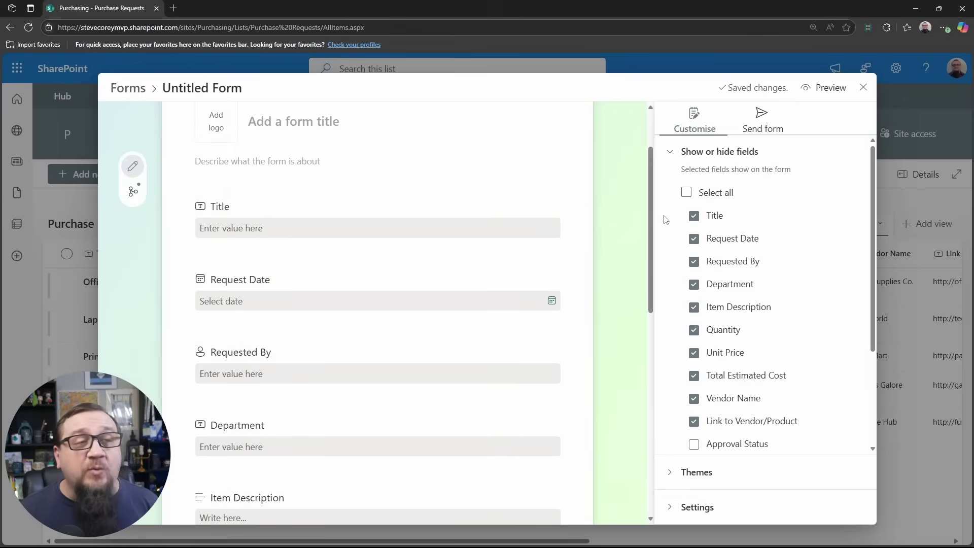
pyautogui.click(694, 216)
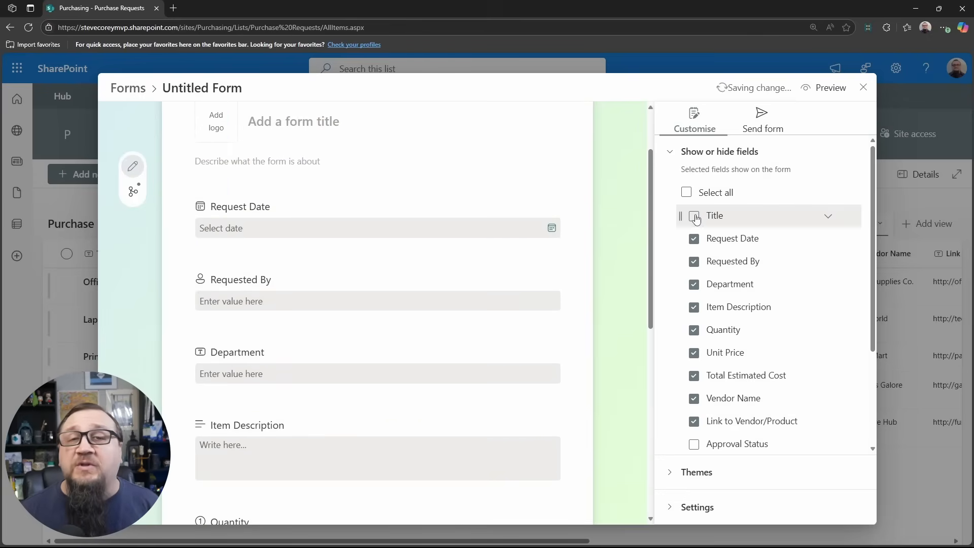
pyautogui.click(694, 218)
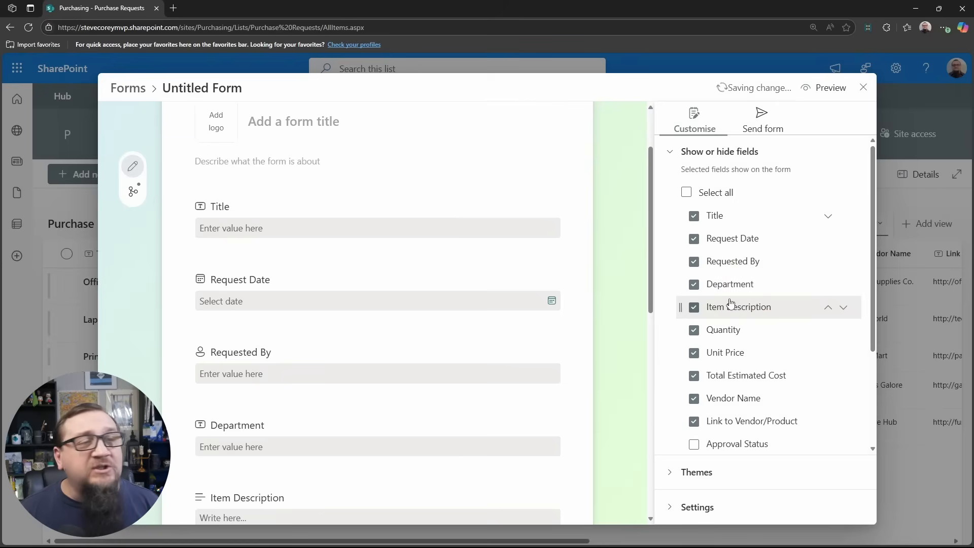
pyautogui.click(463, 292)
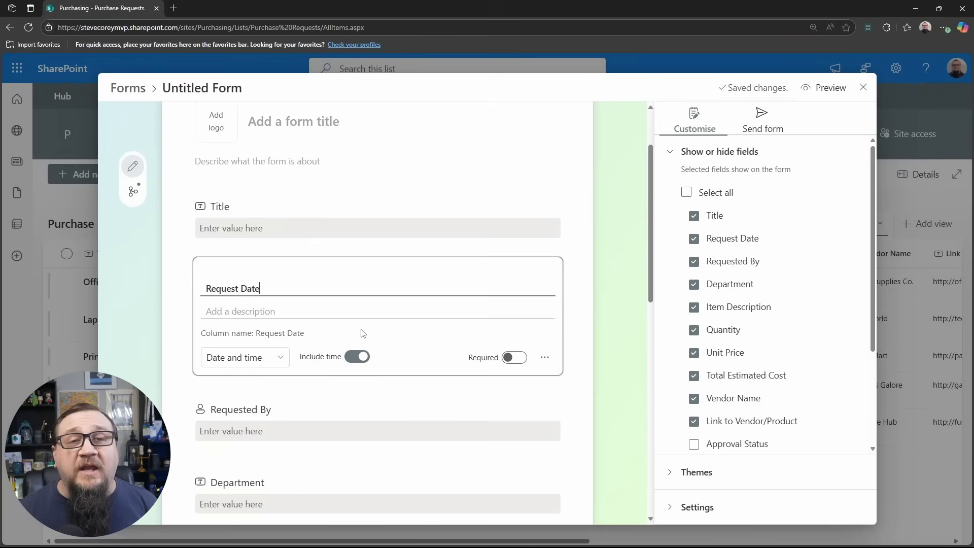
pyautogui.click(514, 357)
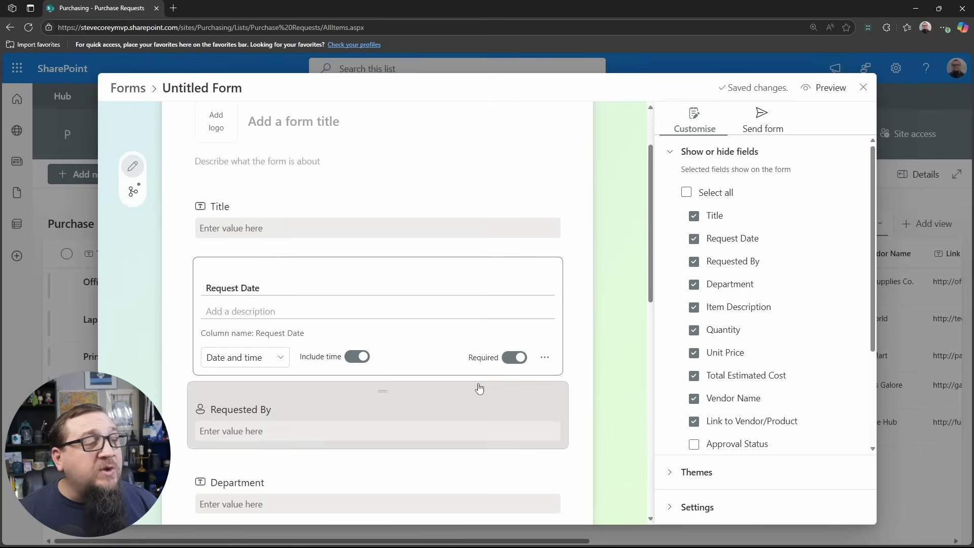
pyautogui.click(513, 358)
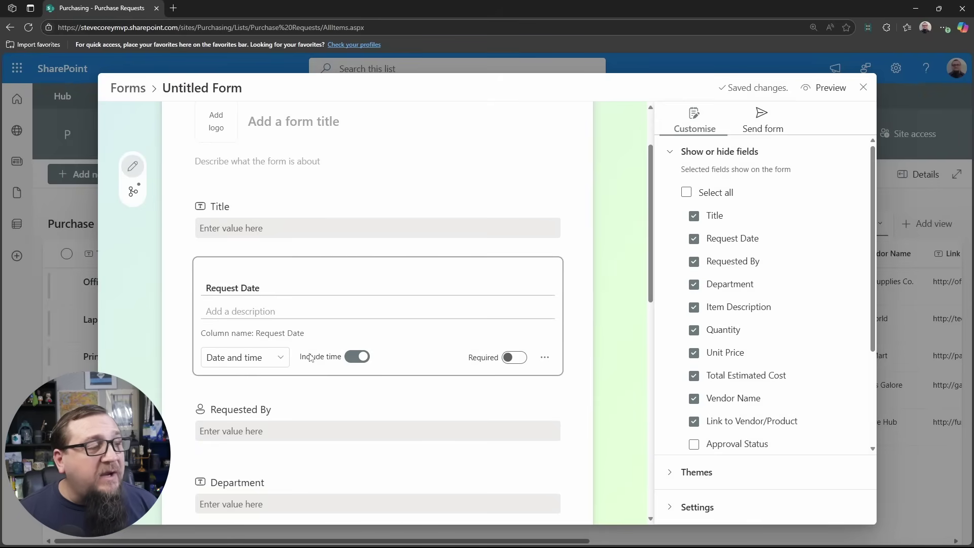
pyautogui.click(544, 358)
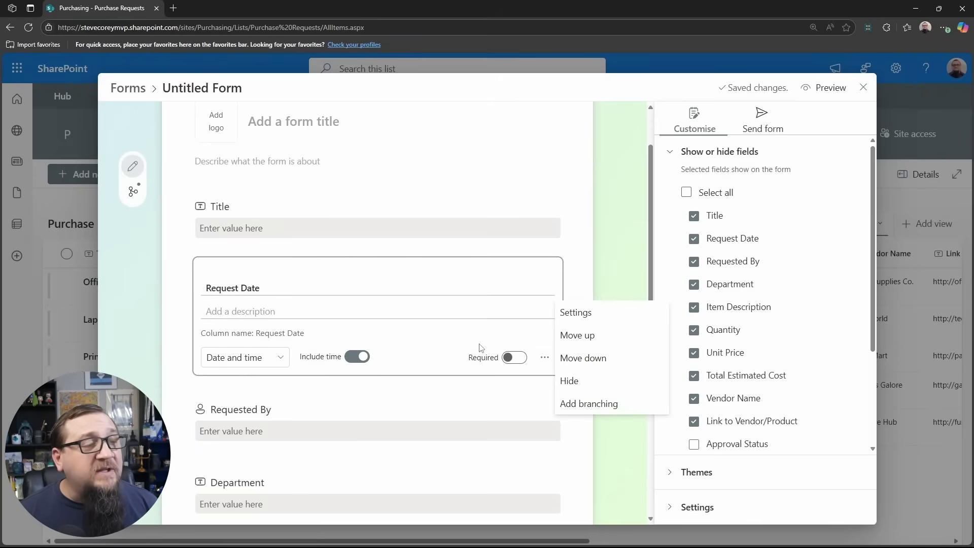
pyautogui.click(576, 312)
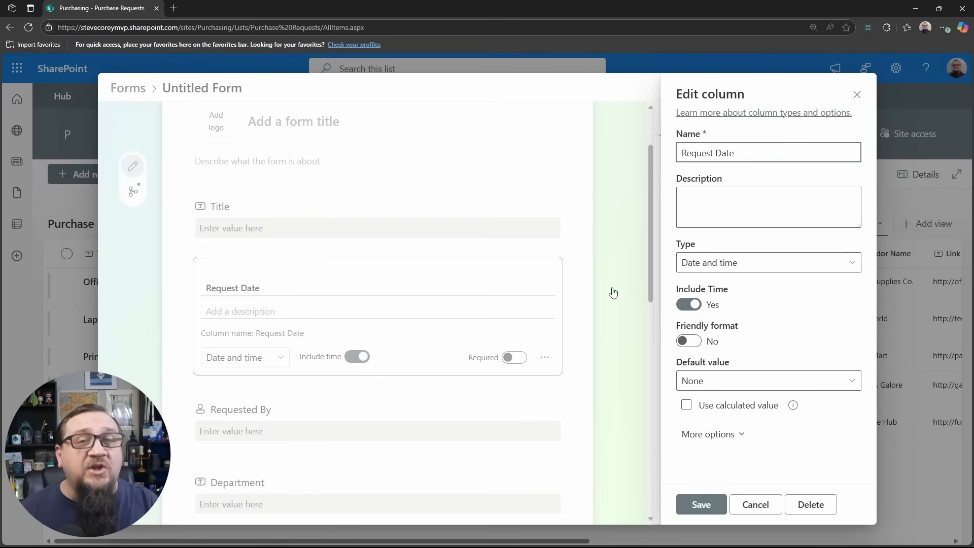
pyautogui.click(755, 504)
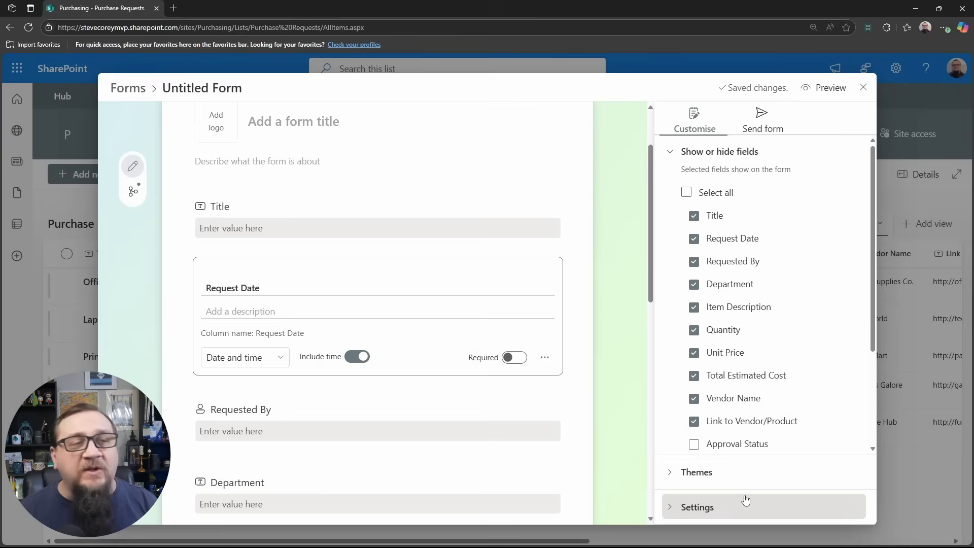
pyautogui.click(559, 363)
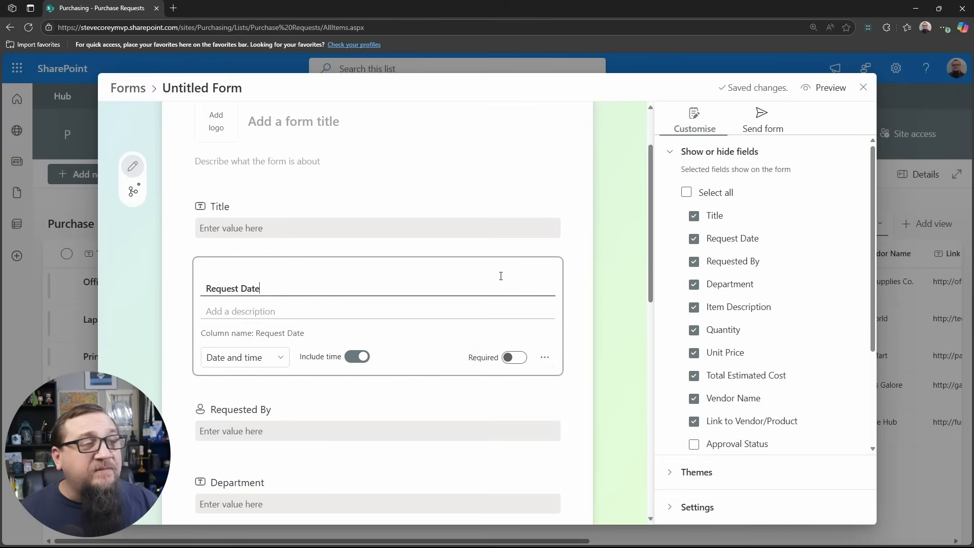
pyautogui.click(495, 228)
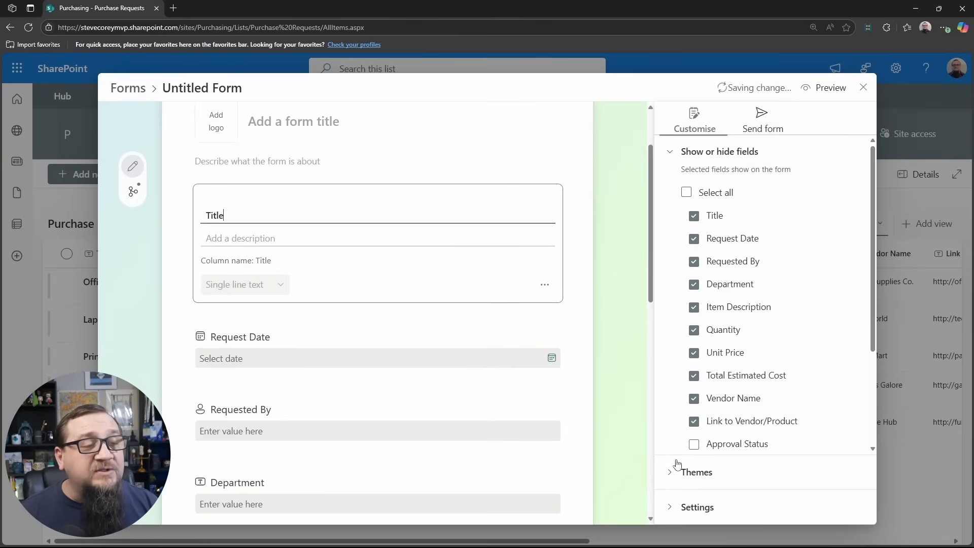
pyautogui.click(696, 472)
# Step: Apply the lavender preset theme and review the custom background colour options
pyautogui.click(817, 238)
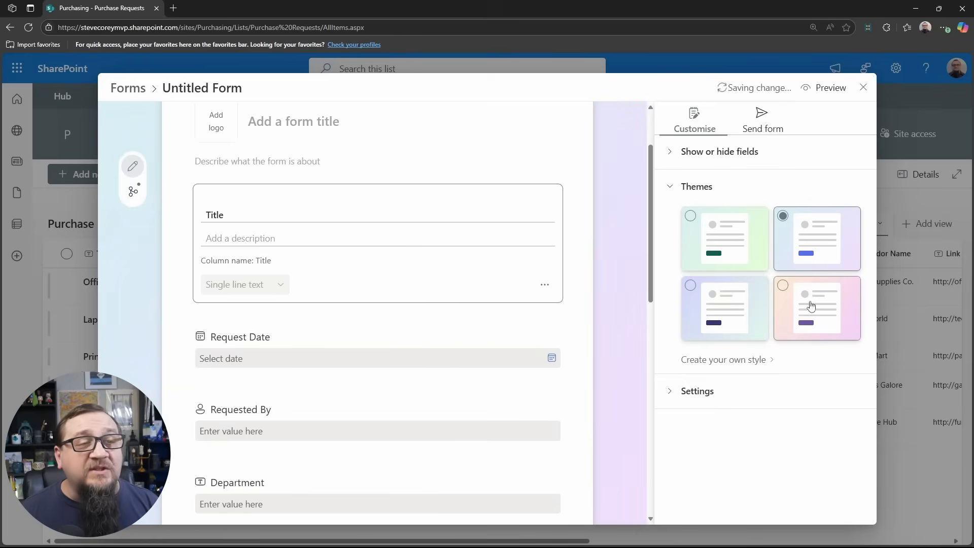
pyautogui.click(810, 304)
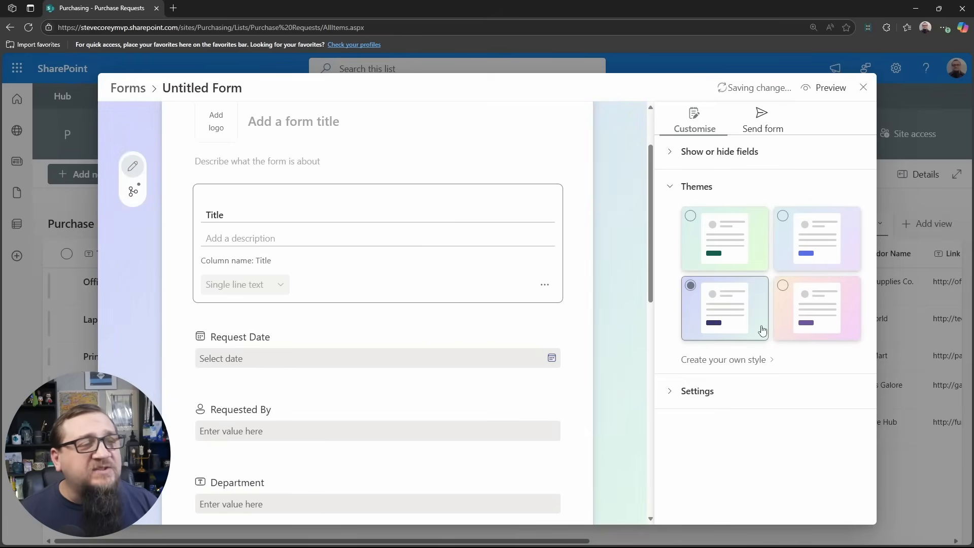
pyautogui.click(722, 360)
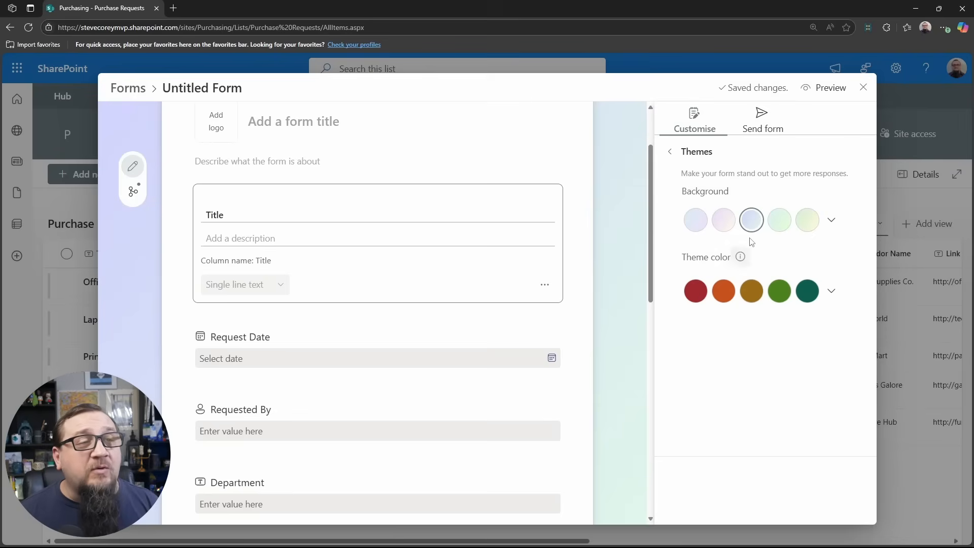
pyautogui.click(830, 221)
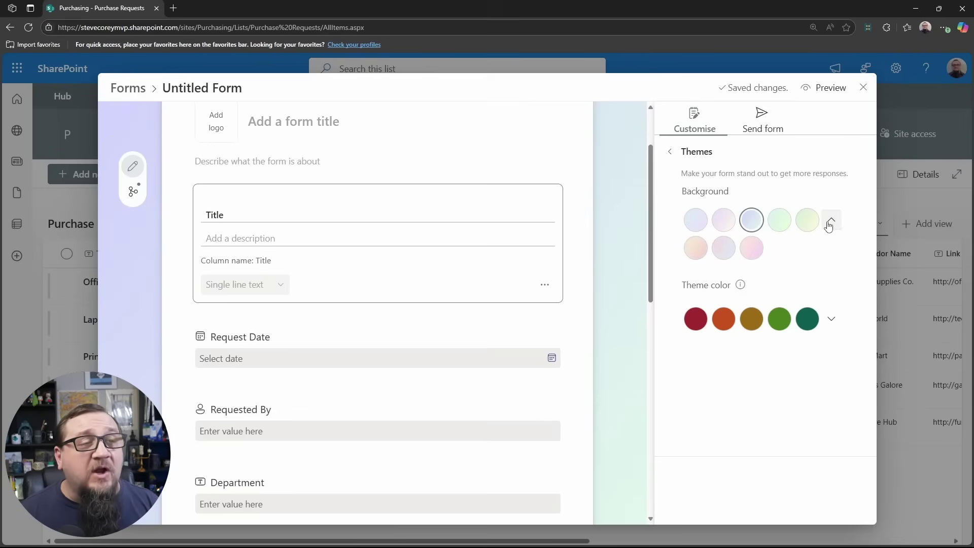
pyautogui.click(687, 163)
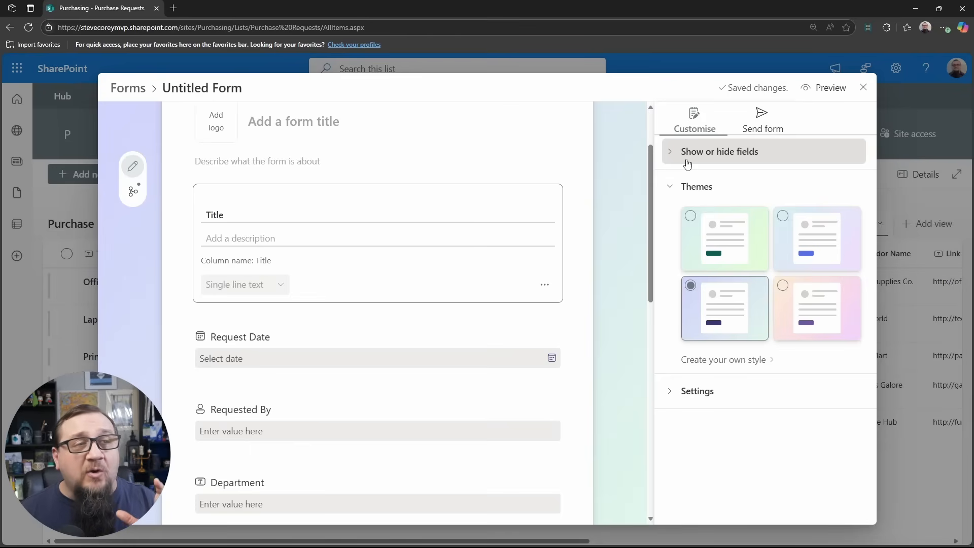
# Step: Review the form settings and select the 'Your response has been submitted!' message for editing
pyautogui.click(715, 390)
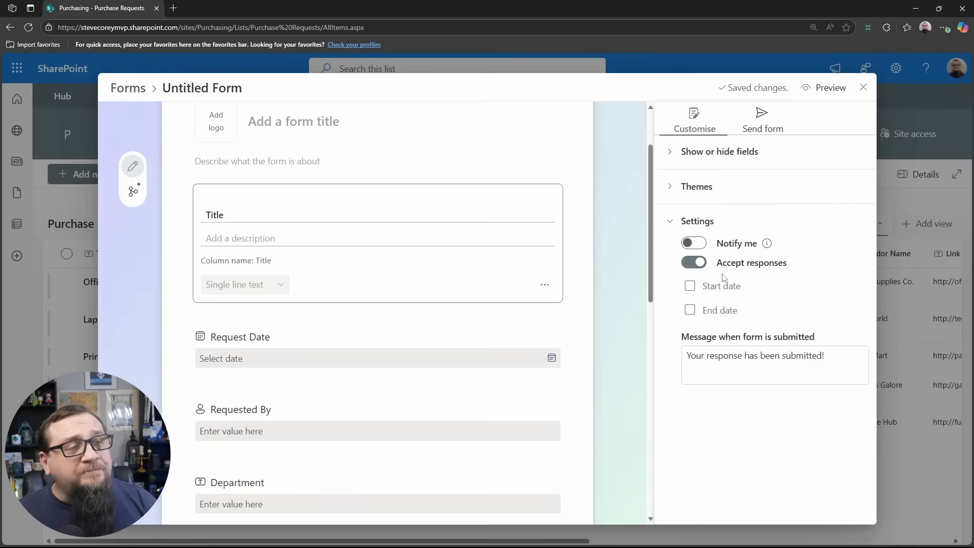
pyautogui.click(802, 356)
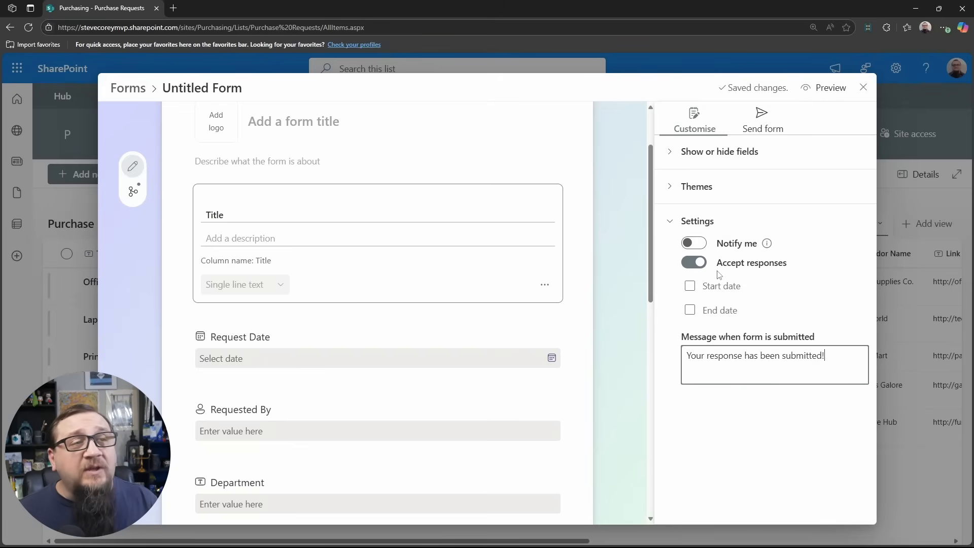
# Step: Copy the form's sharing link from Send form, then select the form title placeholder
pyautogui.click(762, 122)
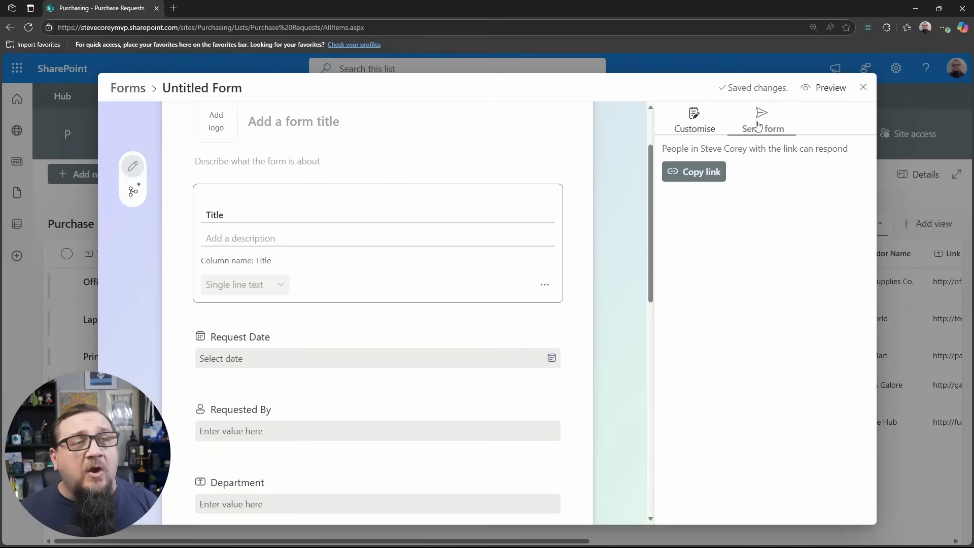
pyautogui.click(696, 172)
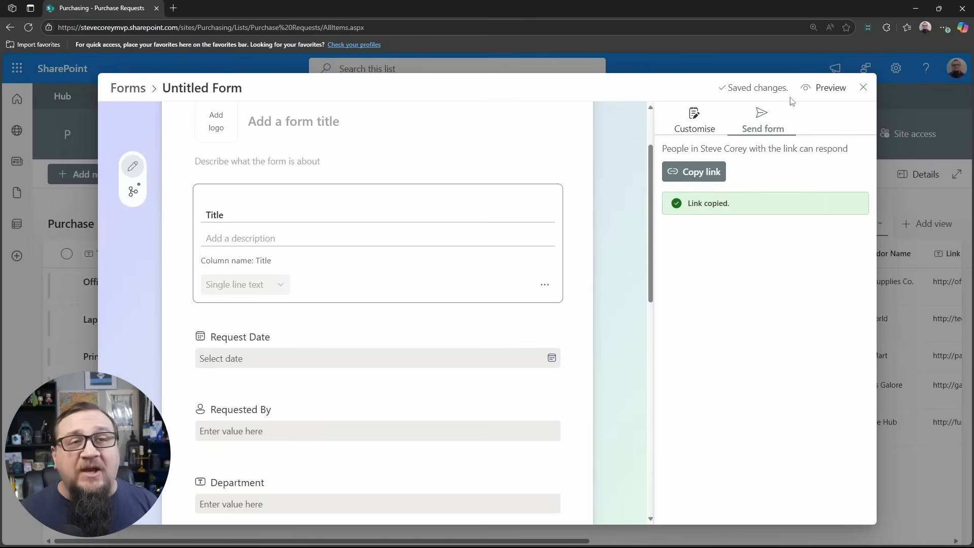
pyautogui.scroll(3, 486, 213)
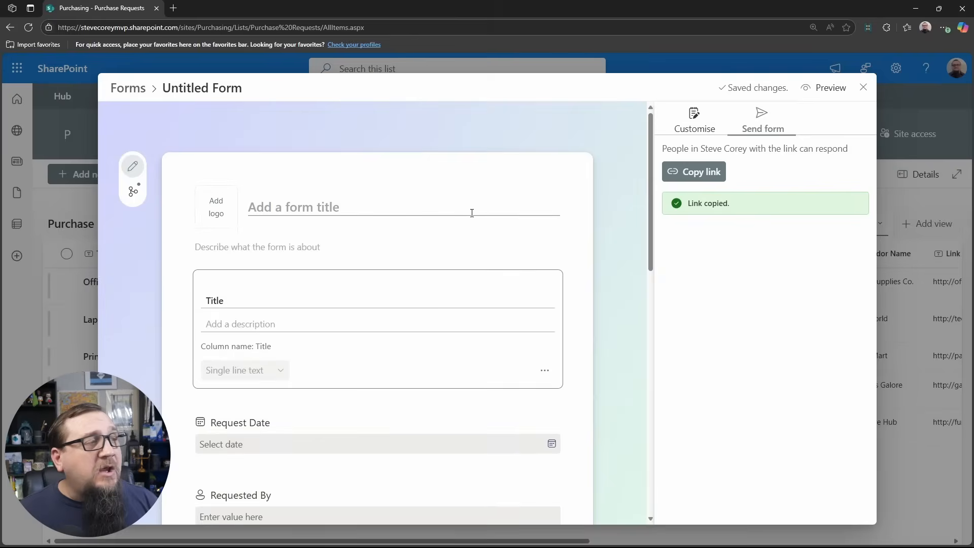
pyautogui.click(390, 206)
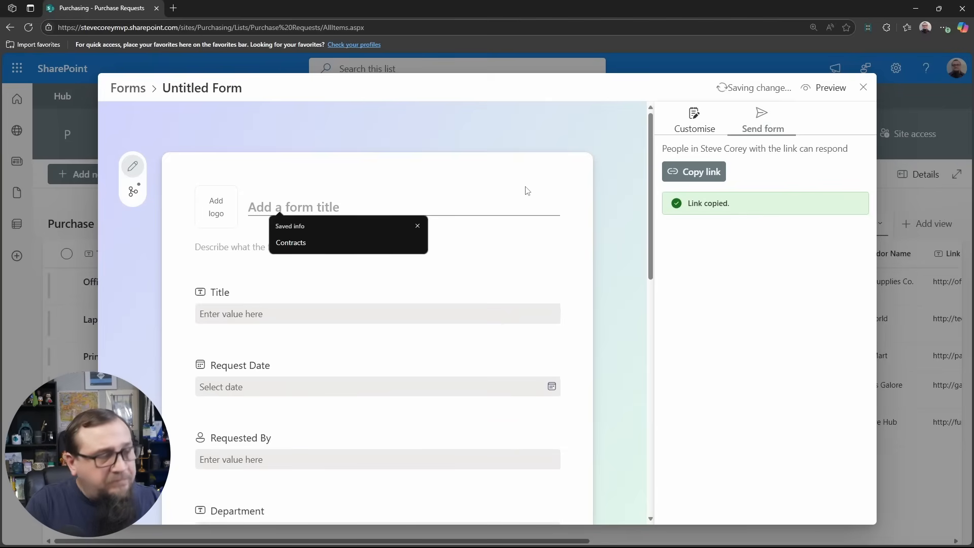
pyautogui.write('New Purchase R')
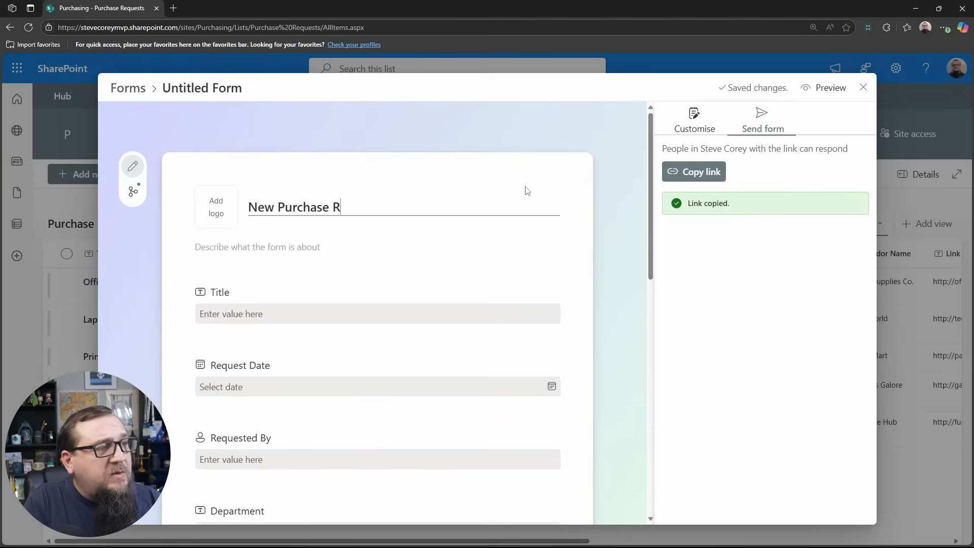
pyautogui.write('equest')
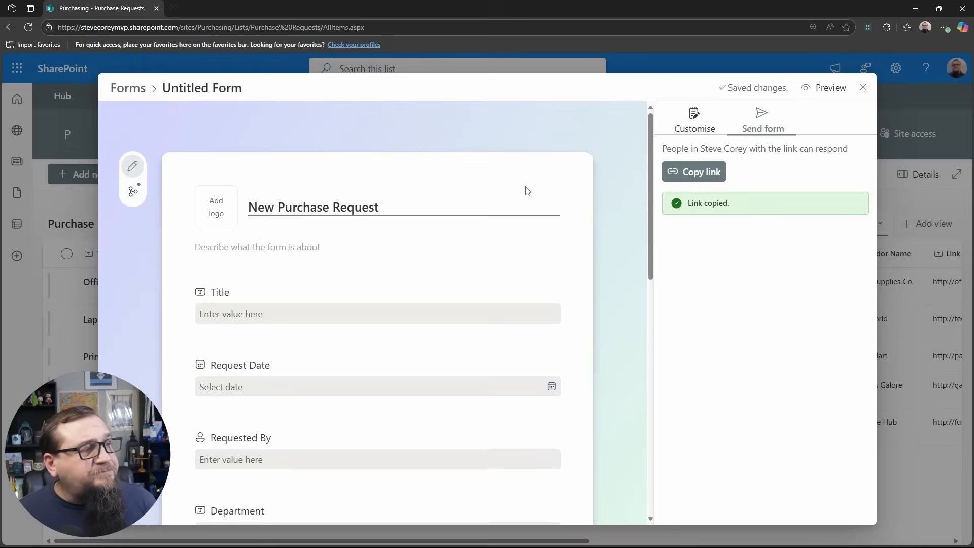
# Step: Add the description 'Please enter the following information', save, and close the editor
pyautogui.click(354, 249)
pyautogui.write('Pl')
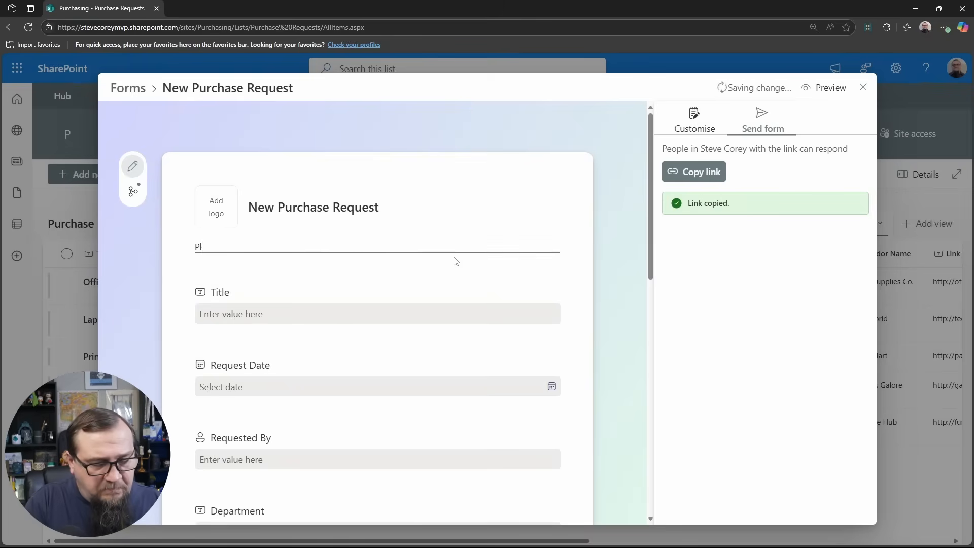
pyautogui.write('ease enter the fo')
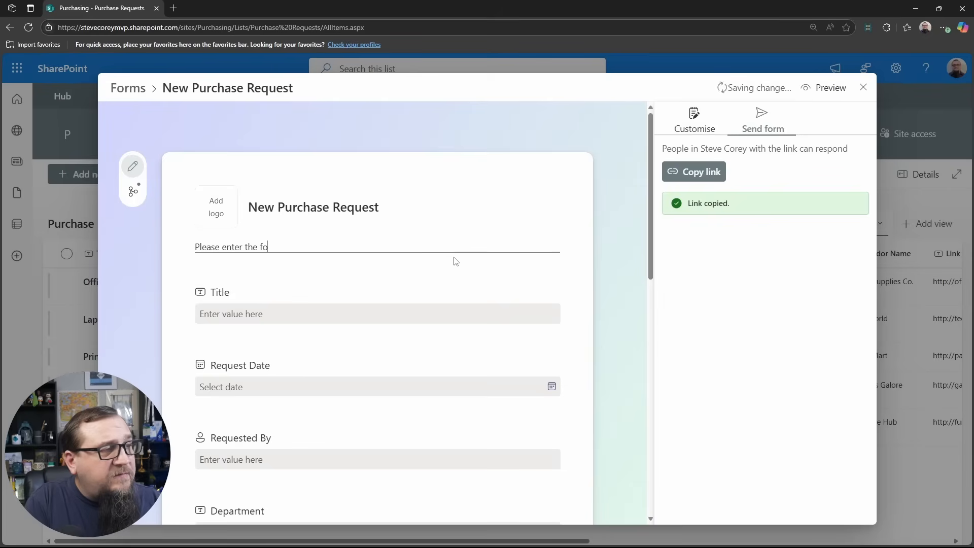
pyautogui.write('llowing ')
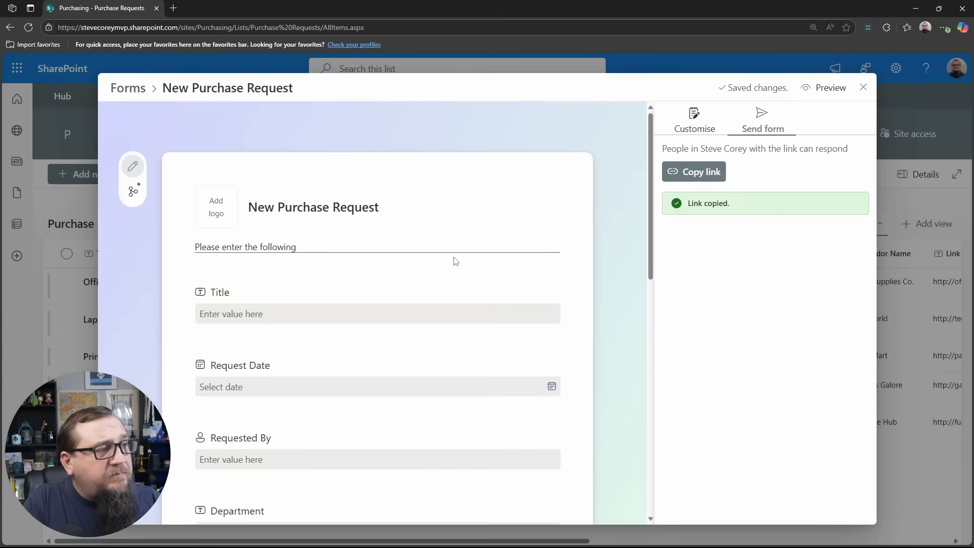
pyautogui.write(' information')
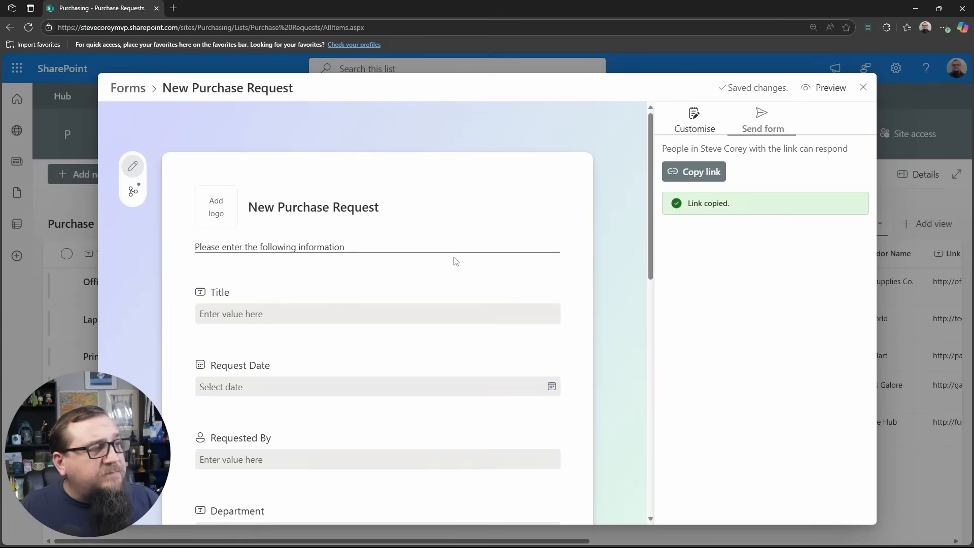
pyautogui.click(605, 260)
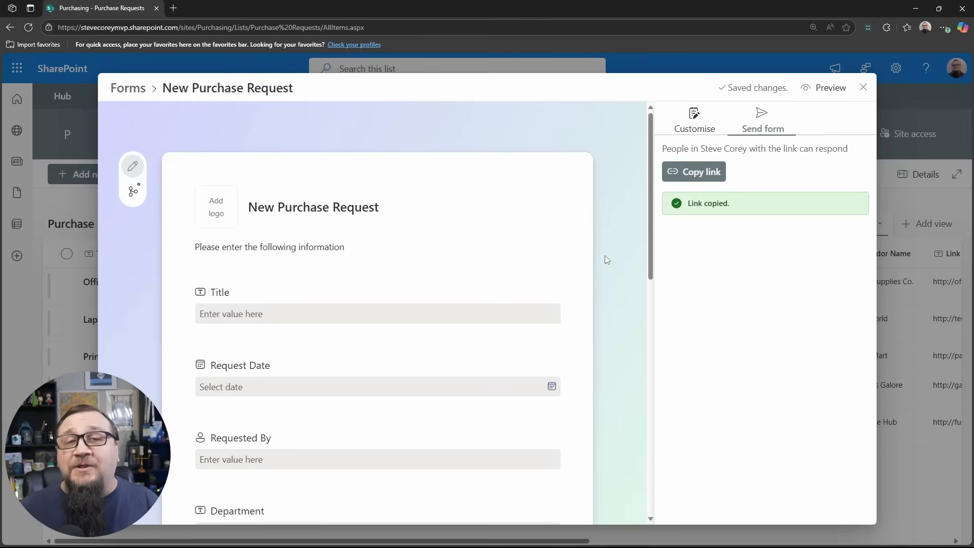
pyautogui.click(863, 88)
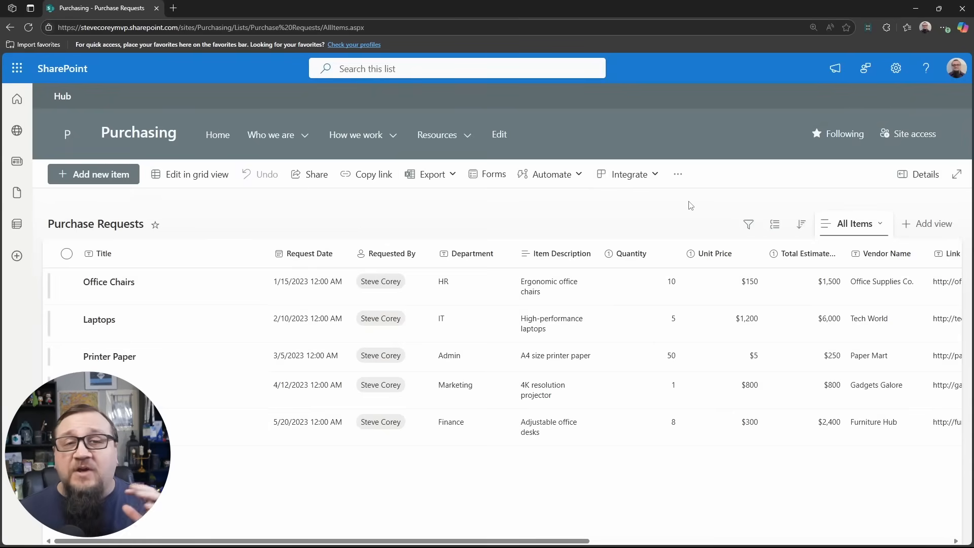
# Step: Reopen the New Purchase Request form from the forms gallery, then close its editor
pyautogui.click(494, 180)
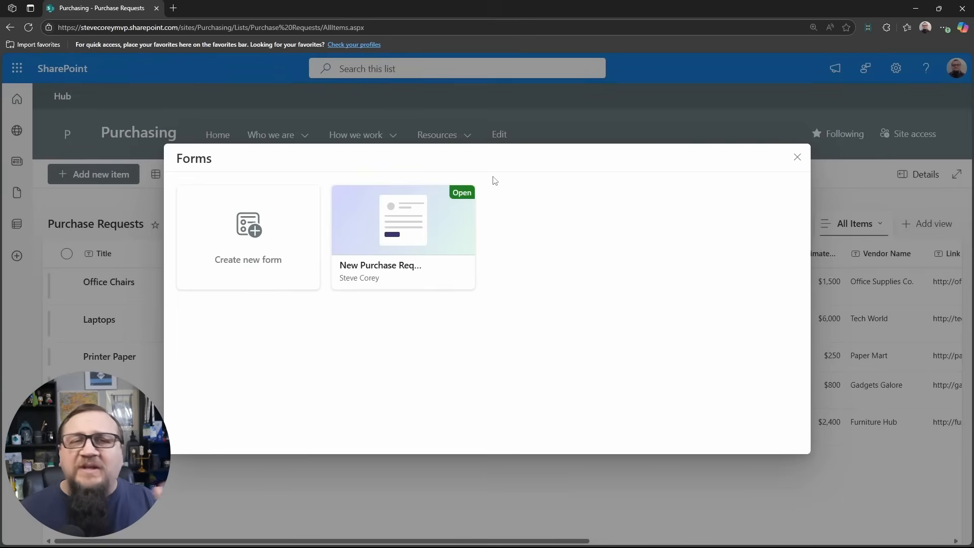
pyautogui.moveTo(403, 237)
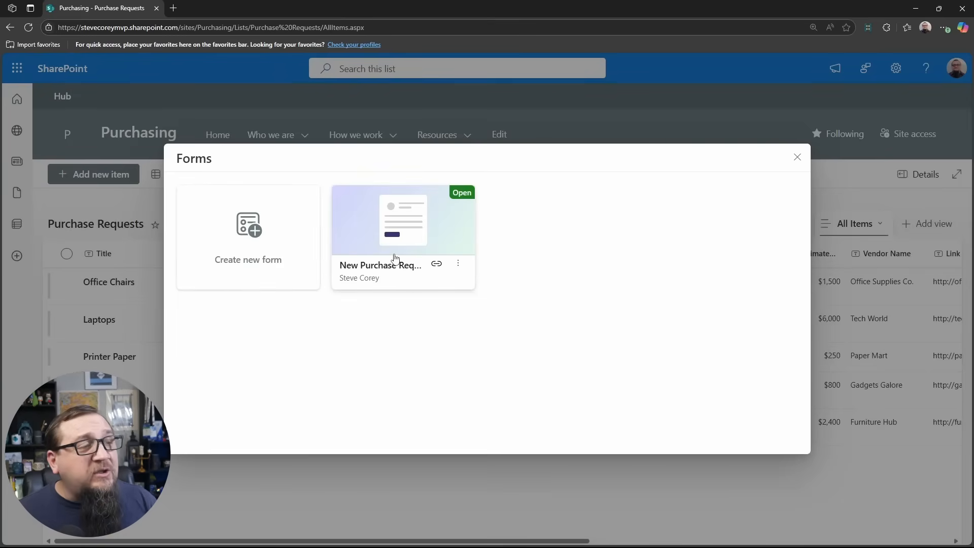
pyautogui.click(394, 259)
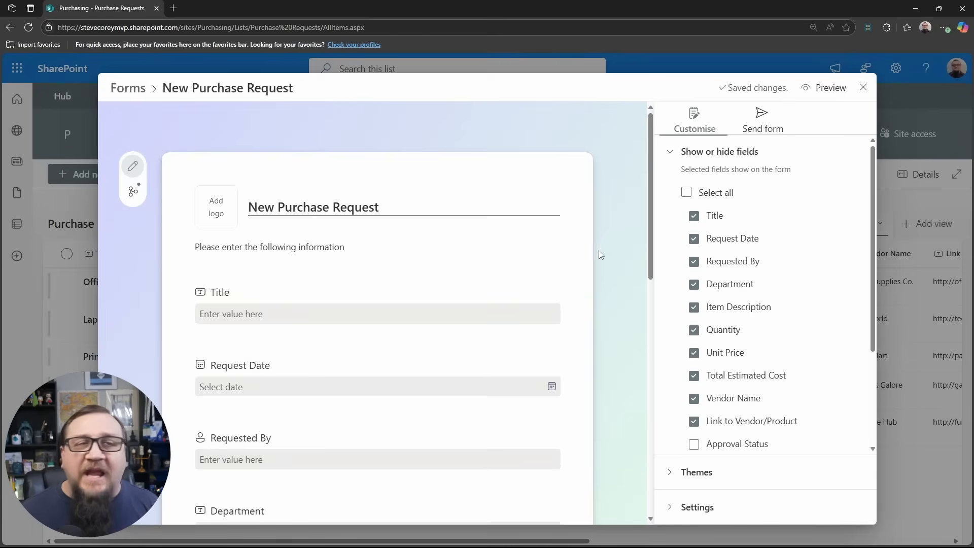
pyautogui.click(863, 87)
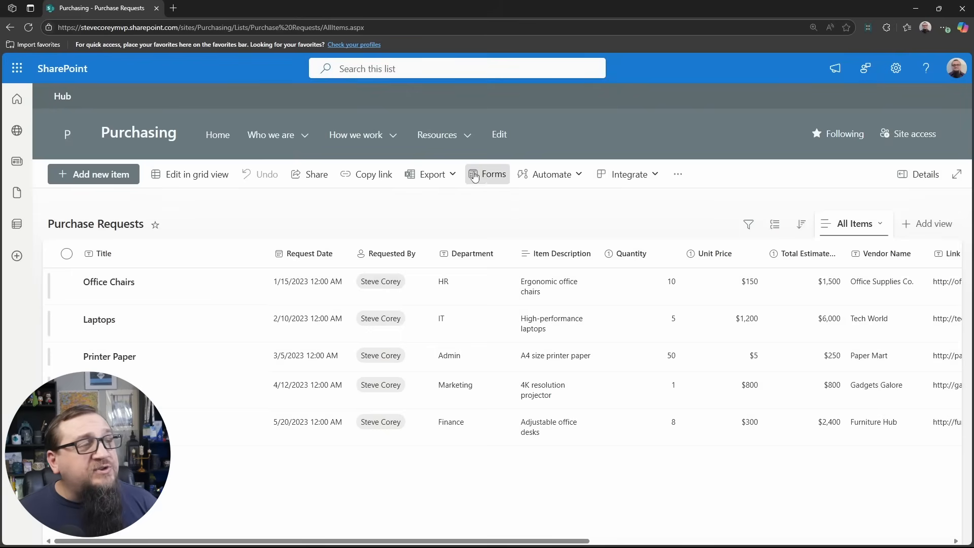
# Step: Show the form card's actions menu in the forms gallery and return to the list
pyautogui.click(475, 177)
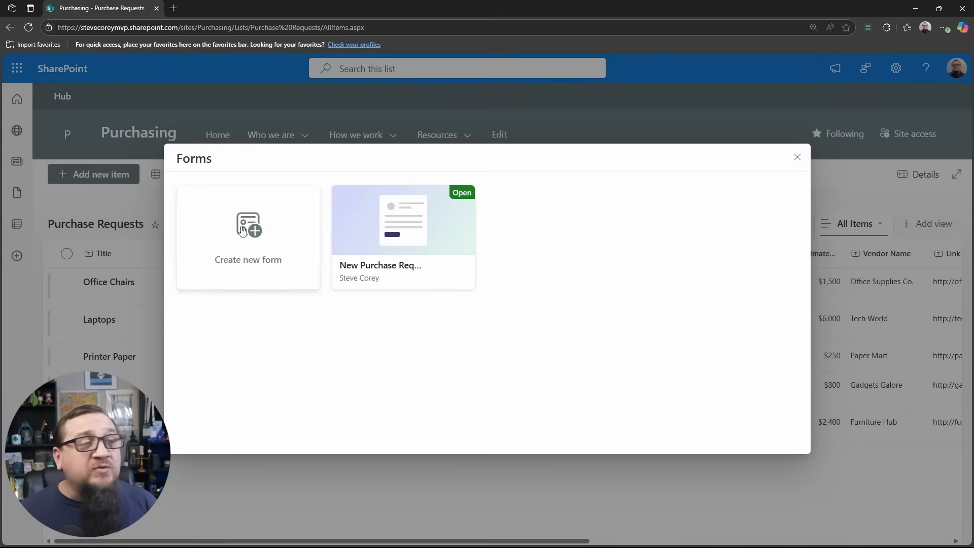
pyautogui.click(457, 263)
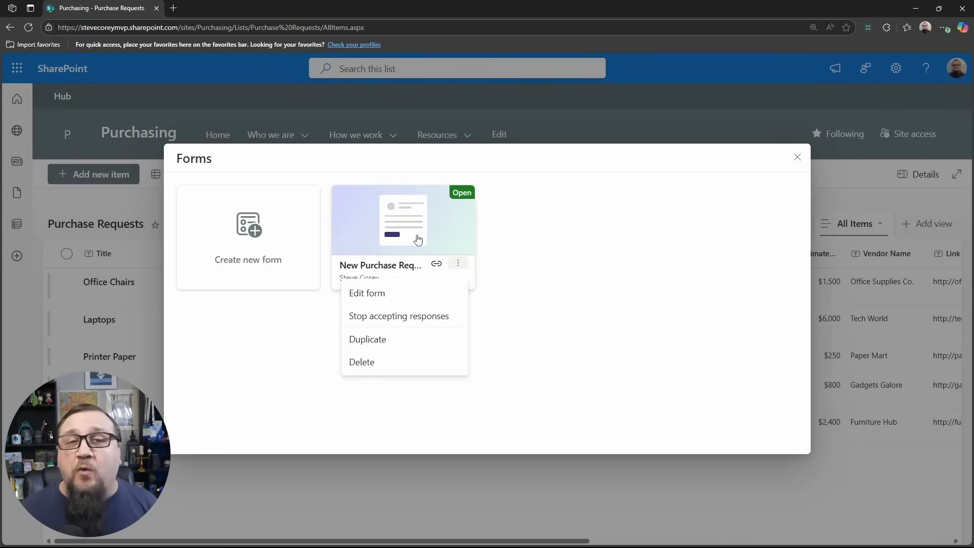
pyautogui.click(796, 156)
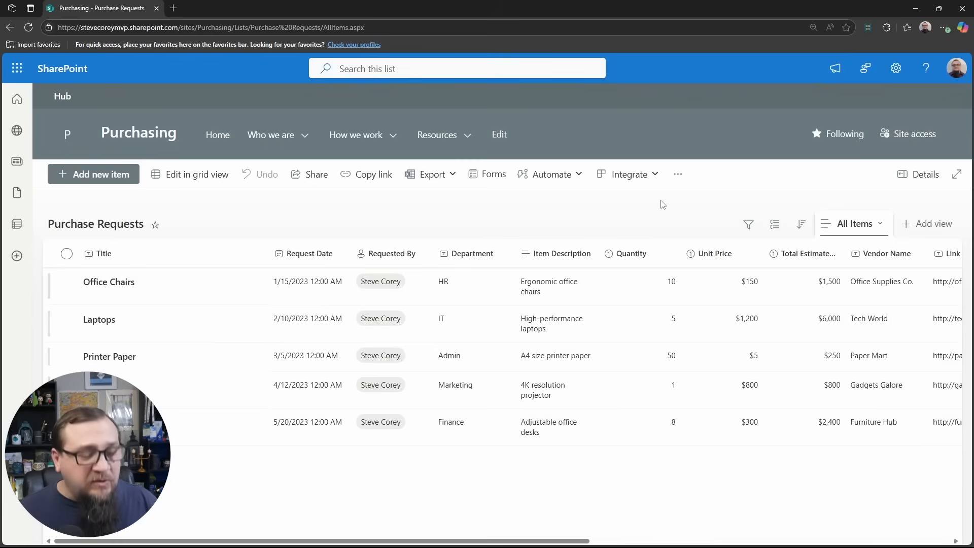
pyautogui.hotkey('ctrl', 't')
pyautogui.hotkey('ctrl', 'shift', 'v')
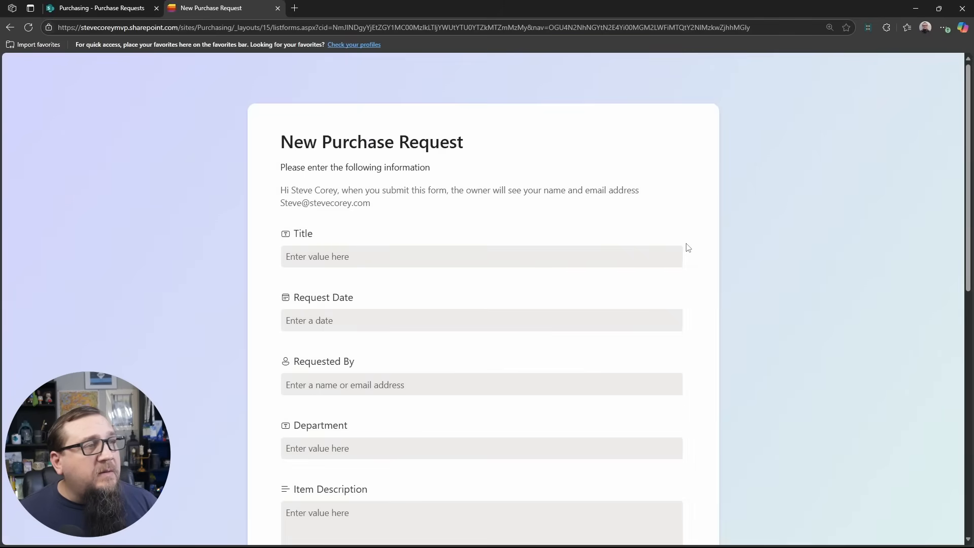
pyautogui.scroll(-2, 738, 265)
pyautogui.scroll(-2, 739, 266)
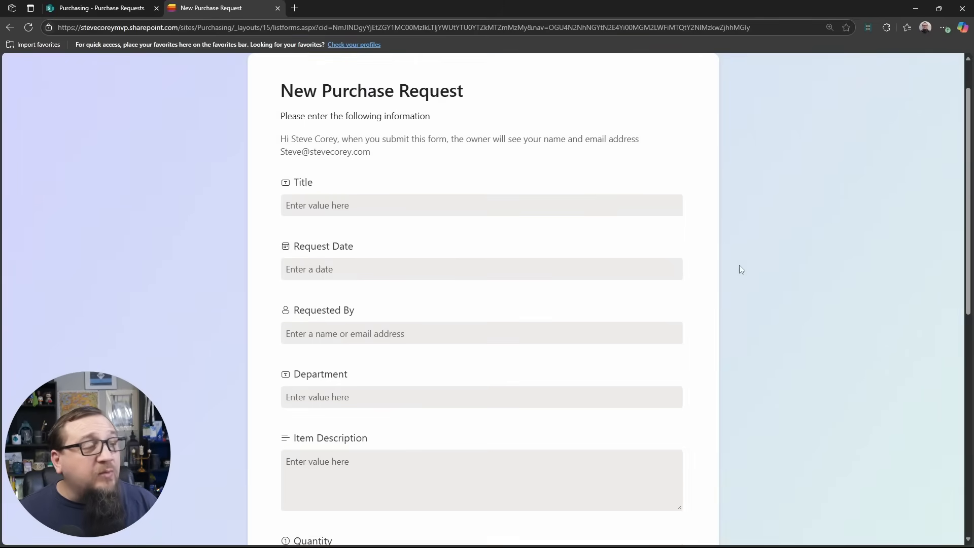
pyautogui.scroll(-3, 726, 279)
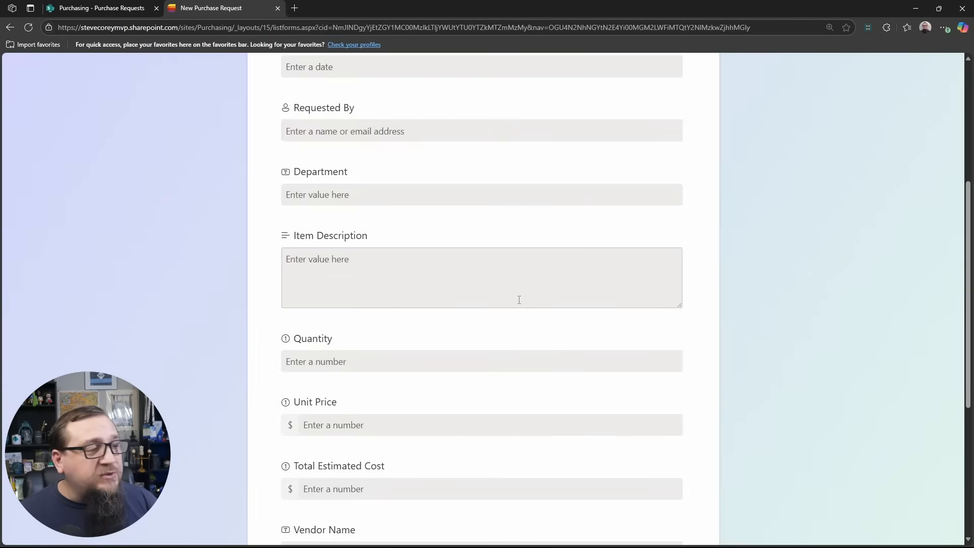
pyautogui.scroll(-5, 518, 298)
pyautogui.scroll(10, 608, 267)
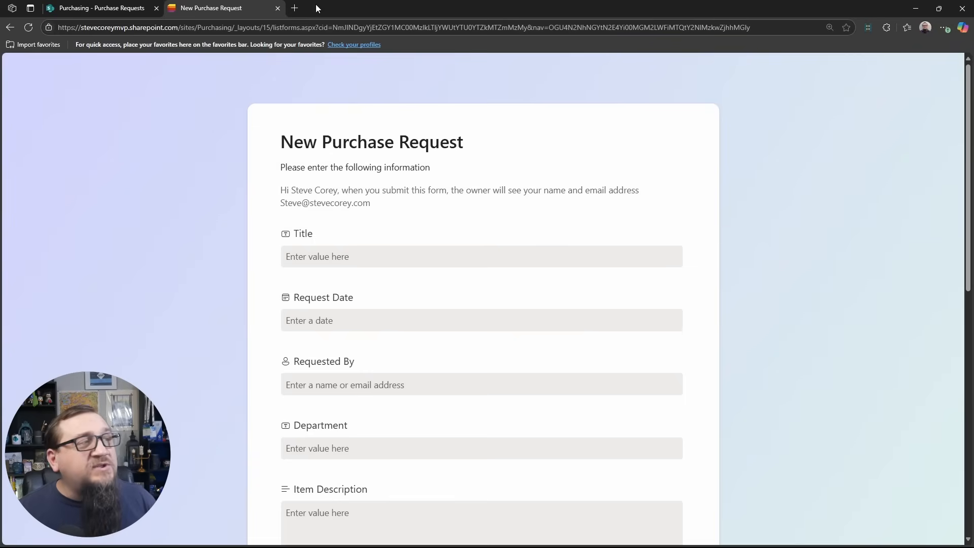
pyautogui.click(276, 8)
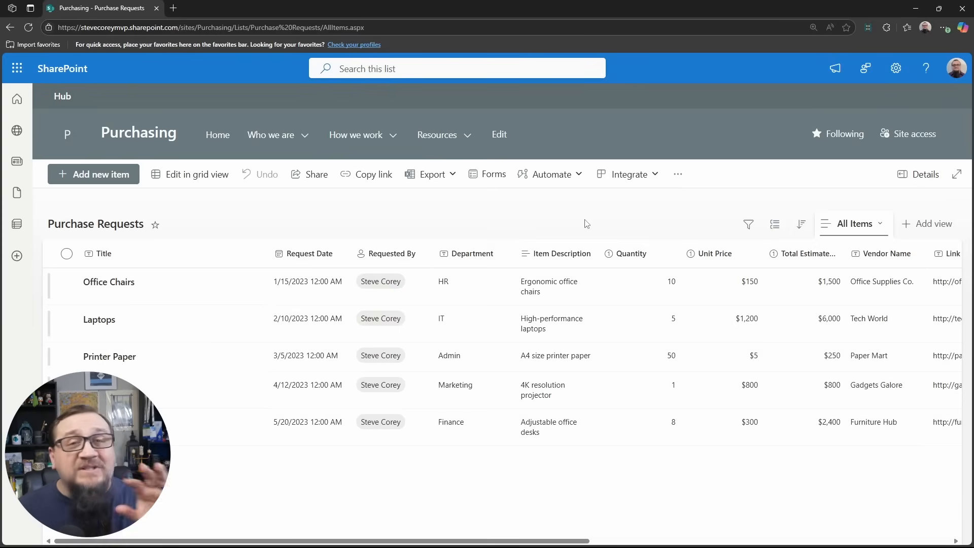
# Step: Start a blank New item on the Purchase Requests list
pyautogui.click(126, 179)
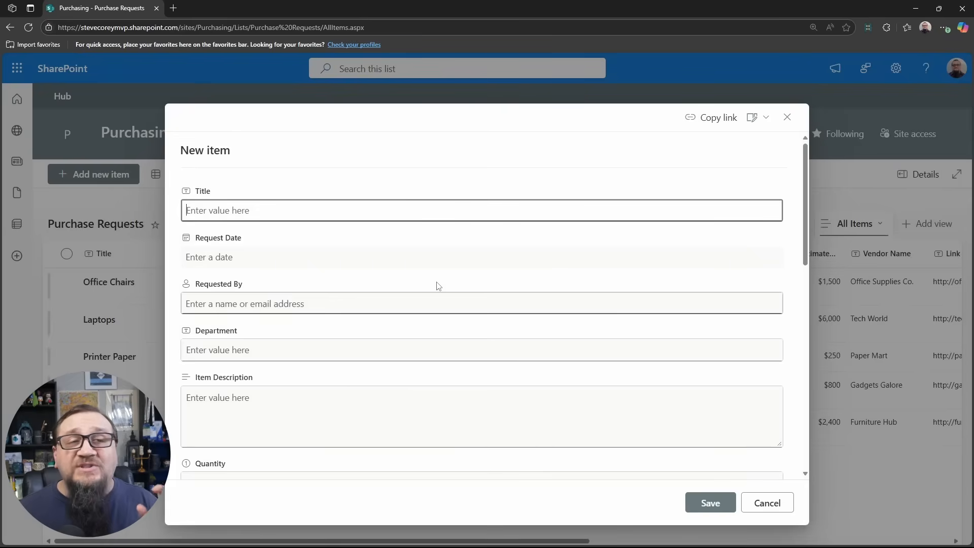